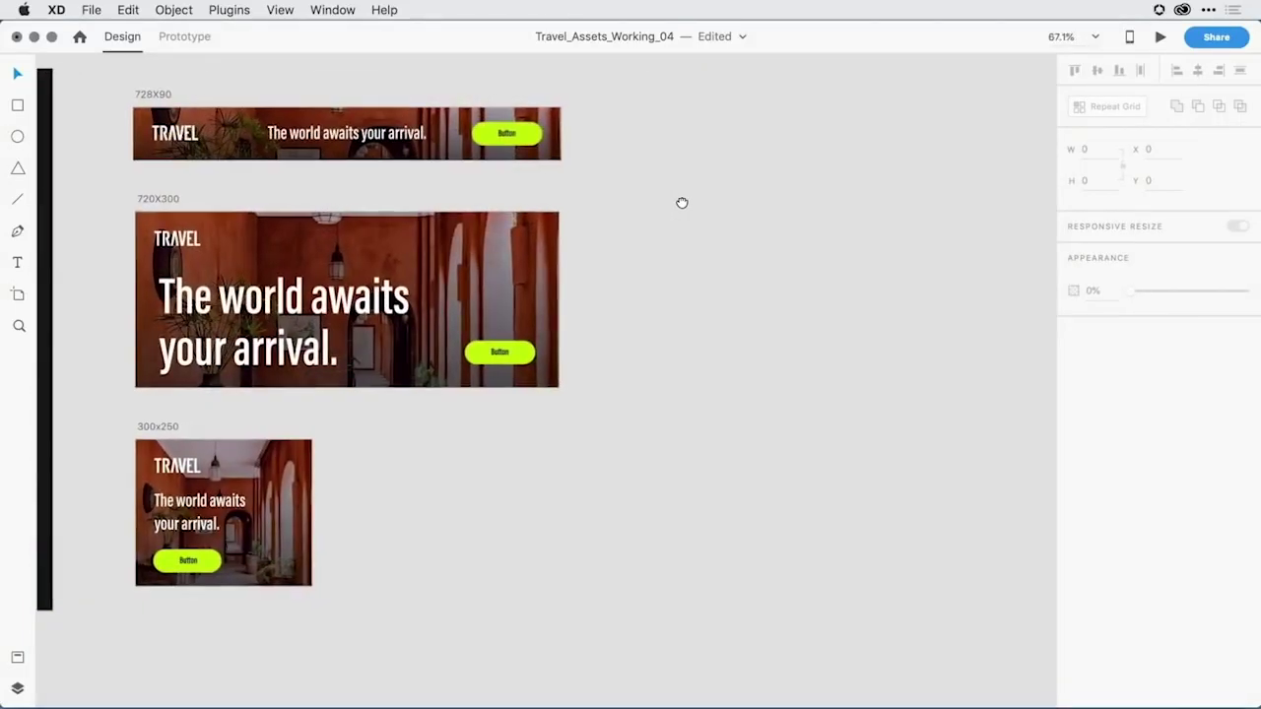
Create a new artboard beside the banners and fill it with #1A1A1A
key(a)
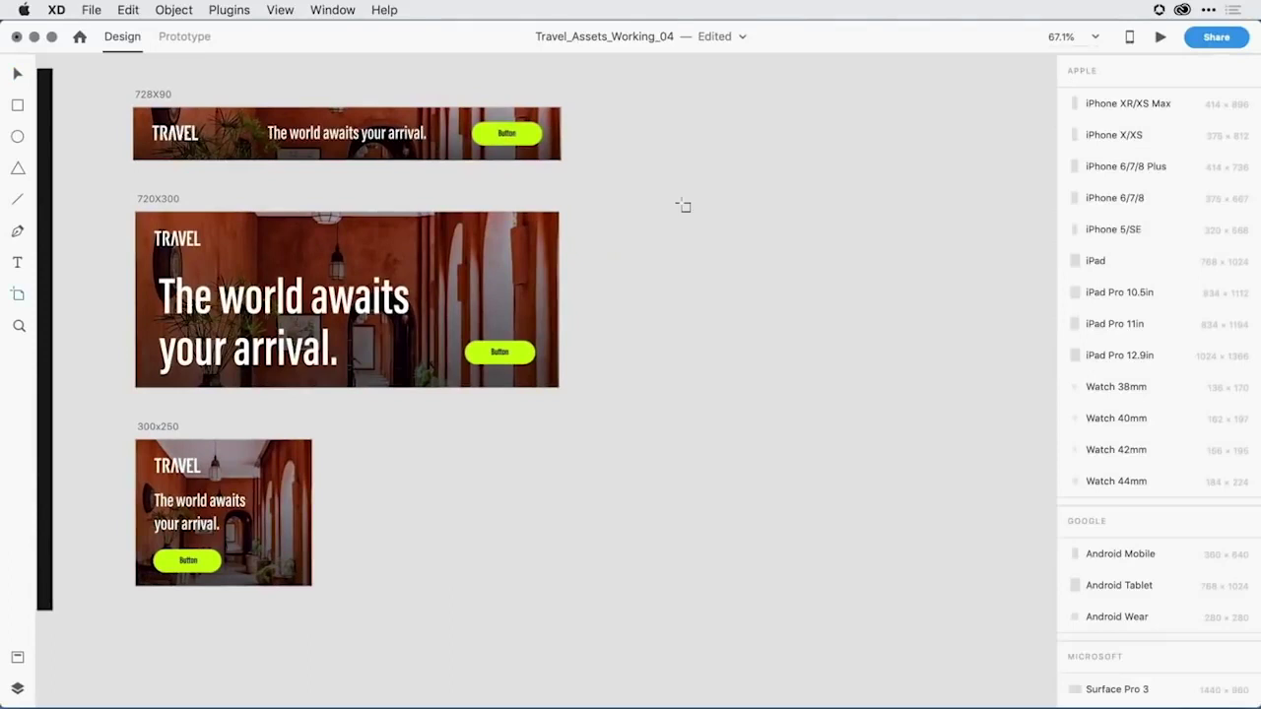
drag(609, 106, 837, 545)
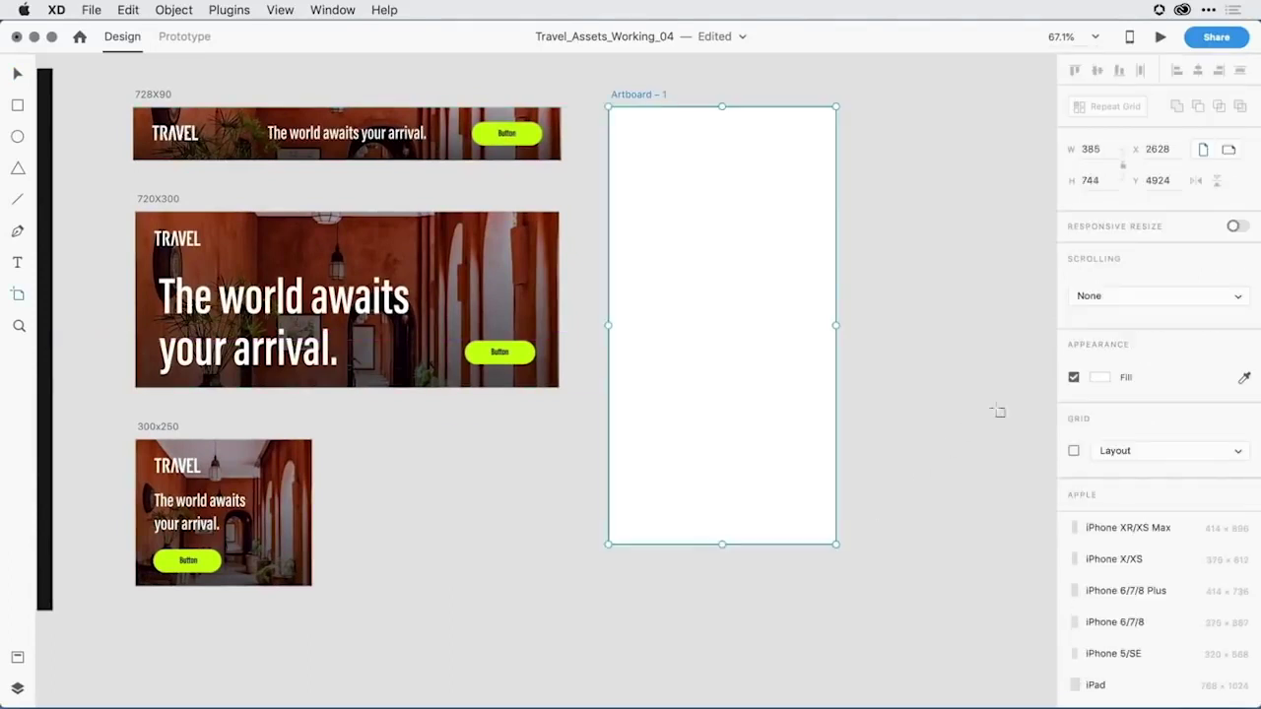
click(1101, 380)
click(913, 479)
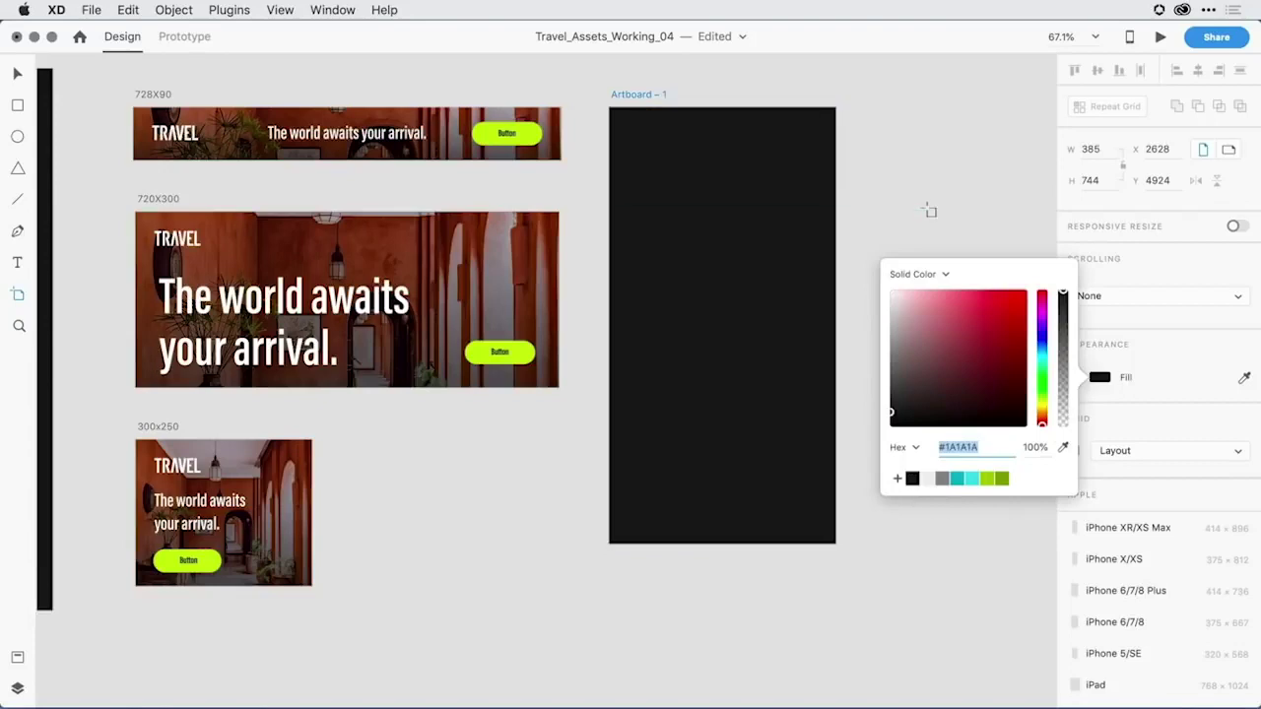
key(Escape)
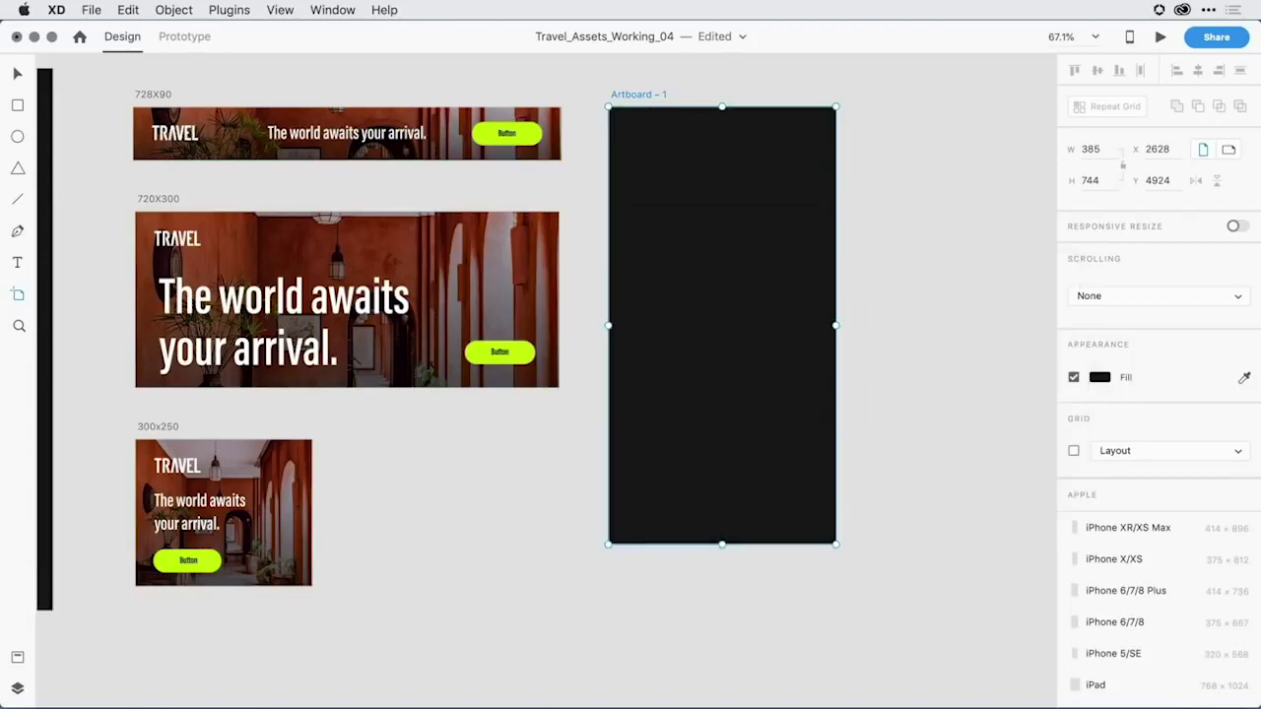
Paste the yellow Button onto the new artboard and move it to the top-left
key(cmd+v)
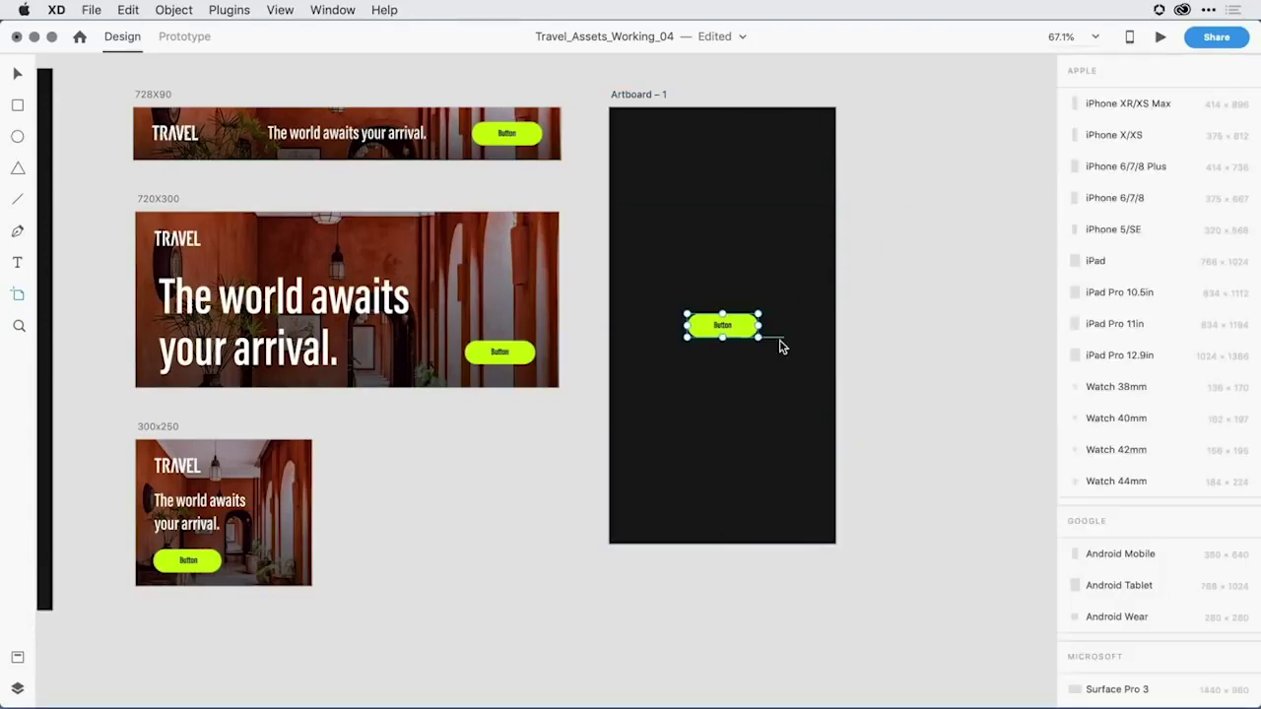
click(741, 337)
drag(747, 333, 691, 152)
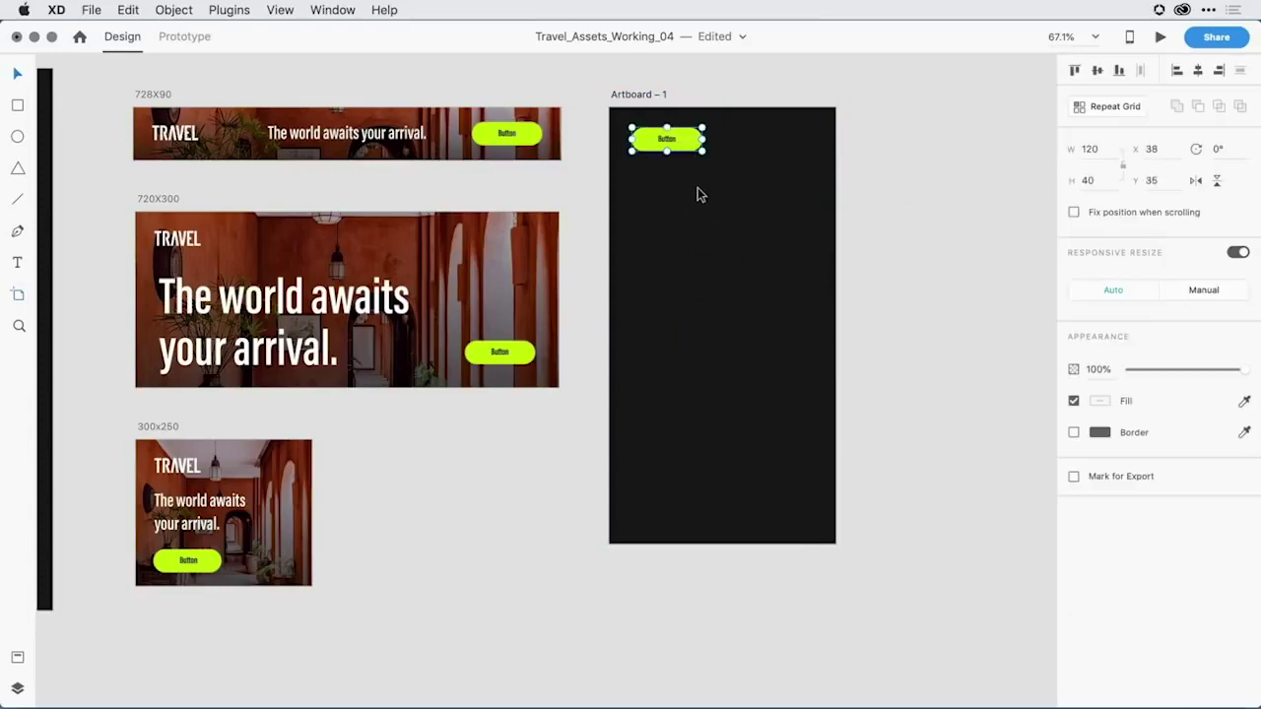
Zoom in and turn the yellow Button into a master component with Object > Make Component
scroll(698, 187, up, 5)
scroll(698, 194, up, 3)
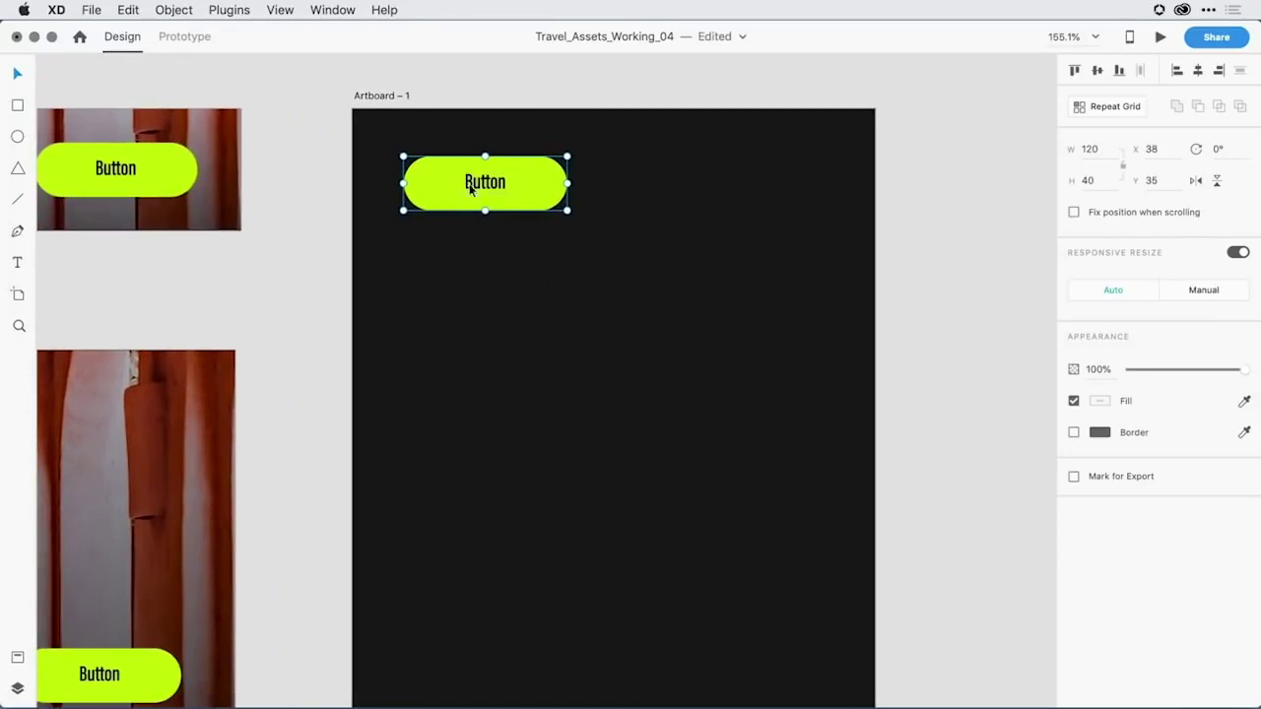
drag(379, 133, 603, 258)
click(179, 11)
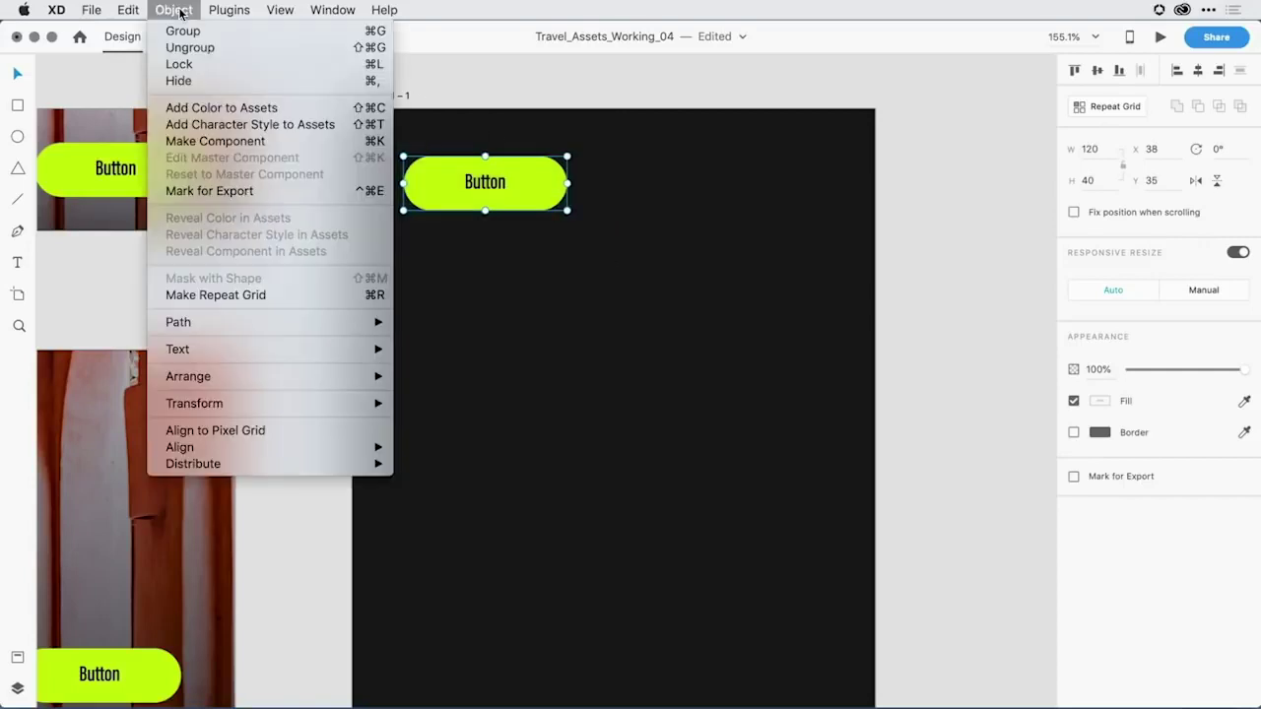
click(304, 154)
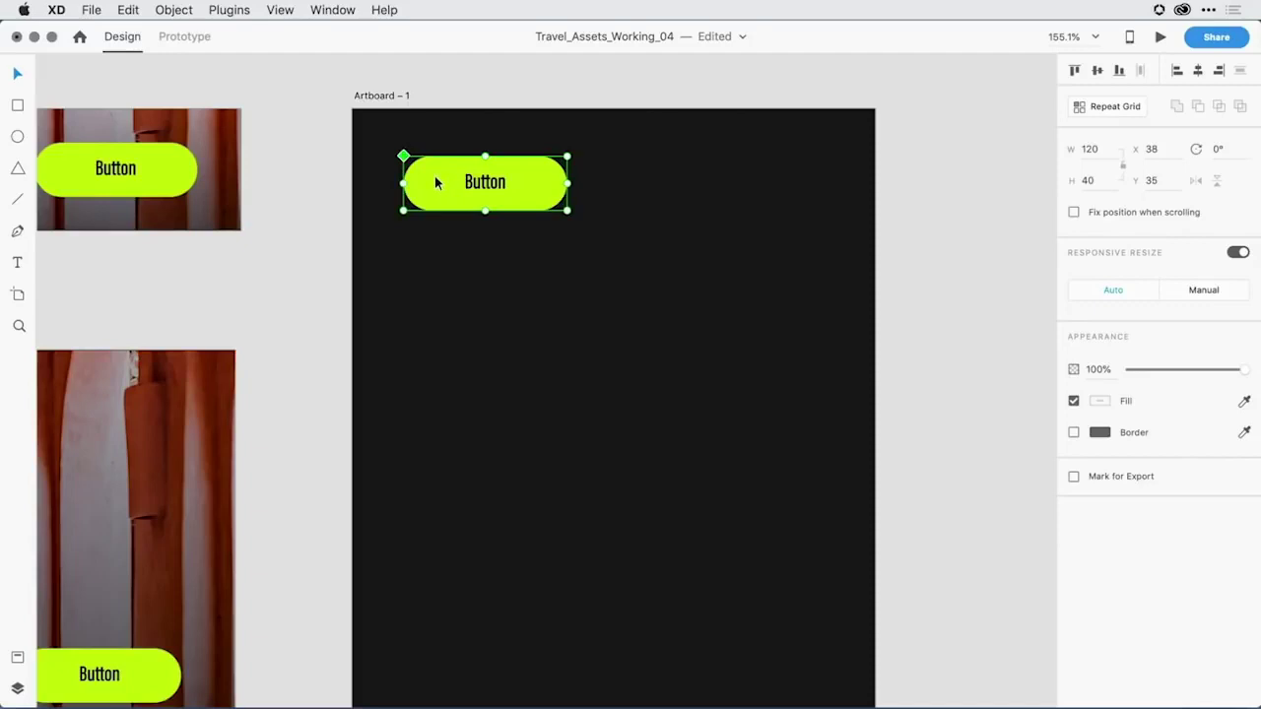
Duplicate the button twice, placing the copies below the original
drag(437, 183, 434, 274)
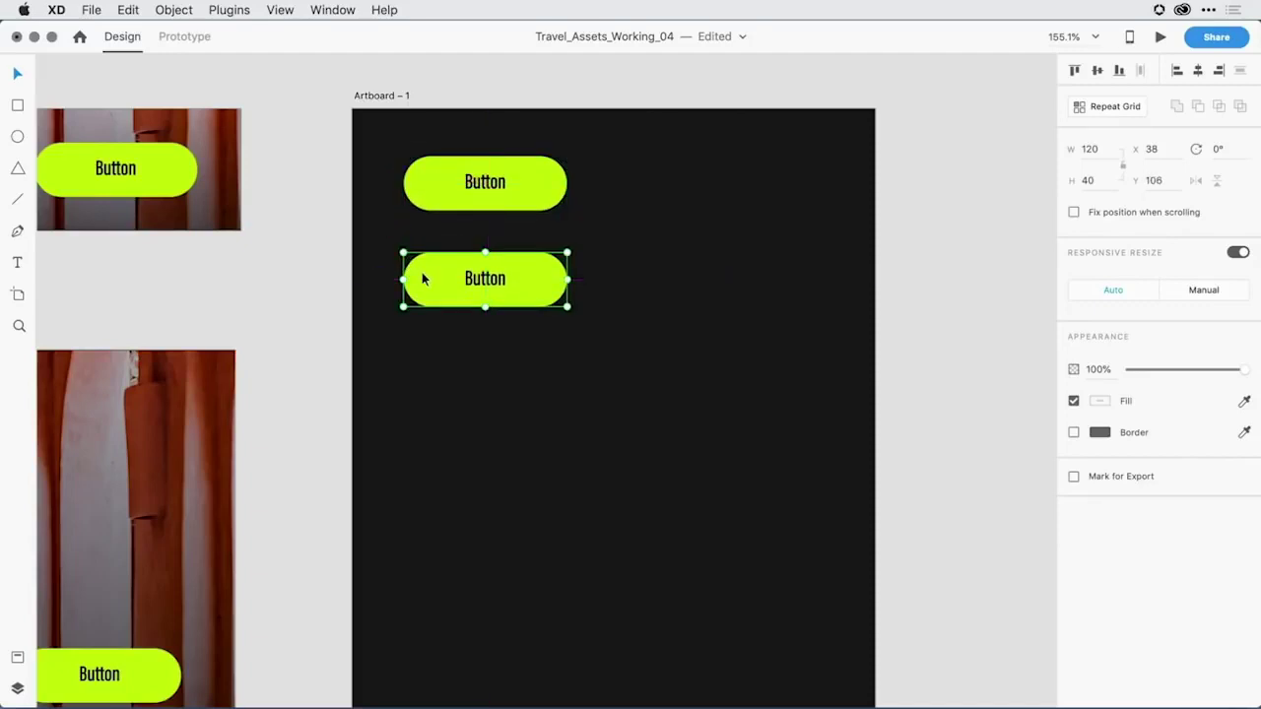
drag(422, 272, 414, 476)
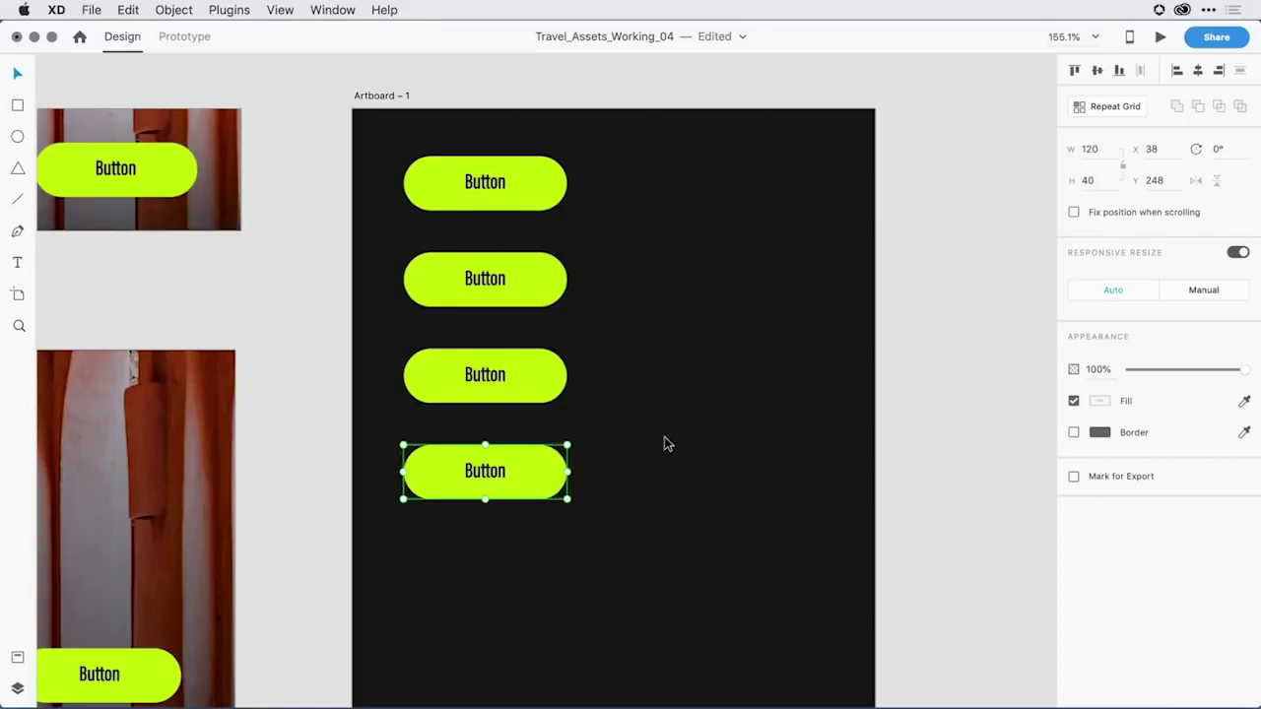
click(664, 439)
Widen the second button to about 227 and change its label to 'This is an example of a really large button'
click(560, 281)
drag(567, 279, 749, 283)
double_click(557, 279)
text(This is an example of a really large button)
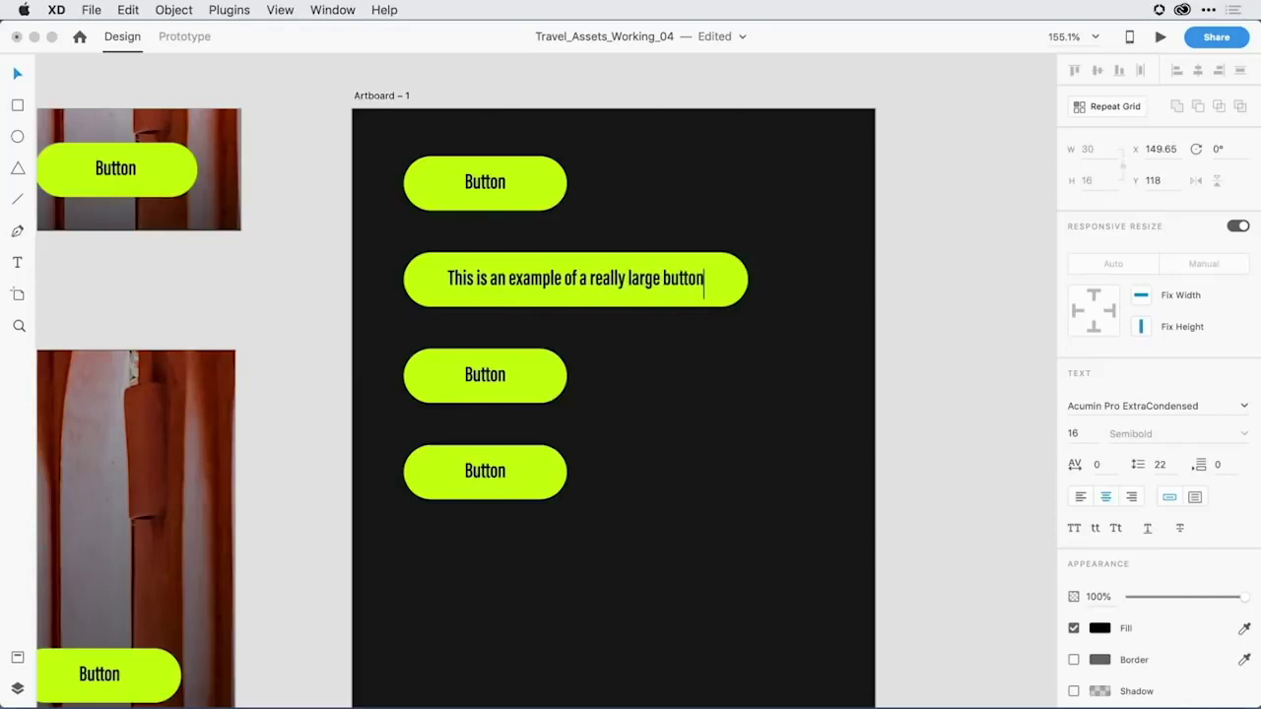
key(Escape)
Make the third button an outlined variant: transparent fill, lime border and lime label
click(556, 380)
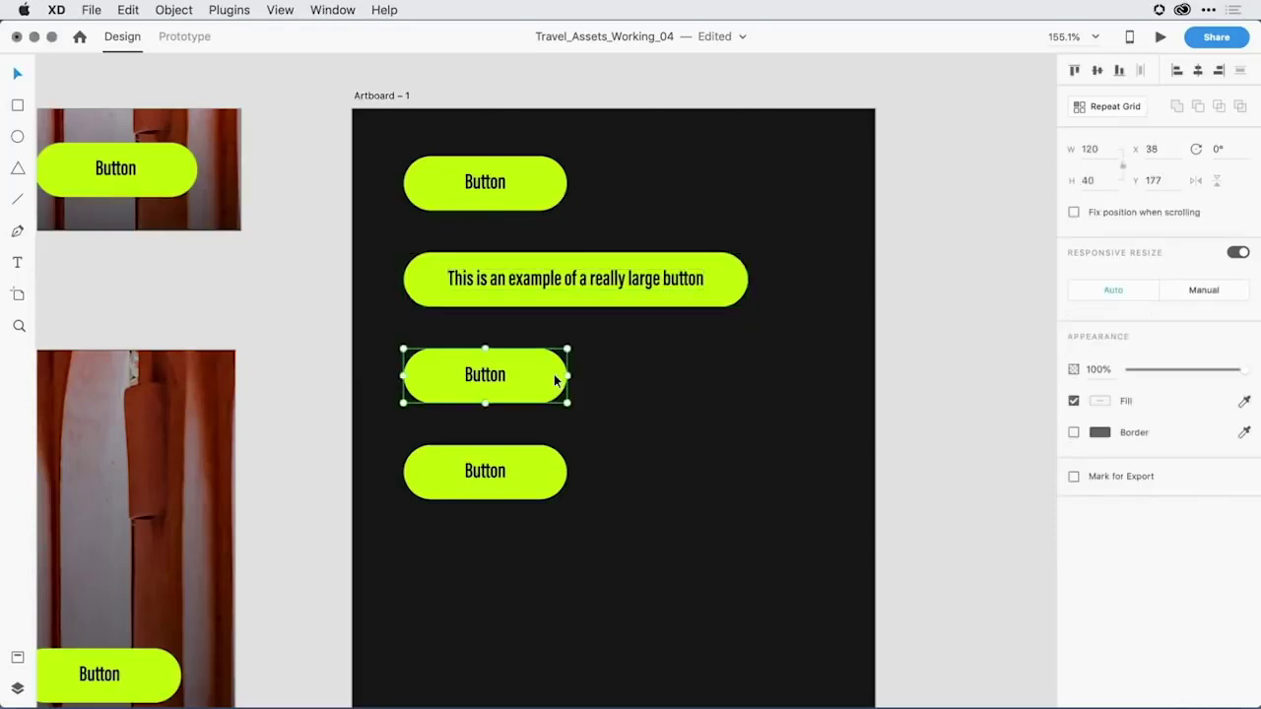
double_click(555, 380)
click(1100, 469)
drag(1046, 382, 1046, 520)
click(1209, 457)
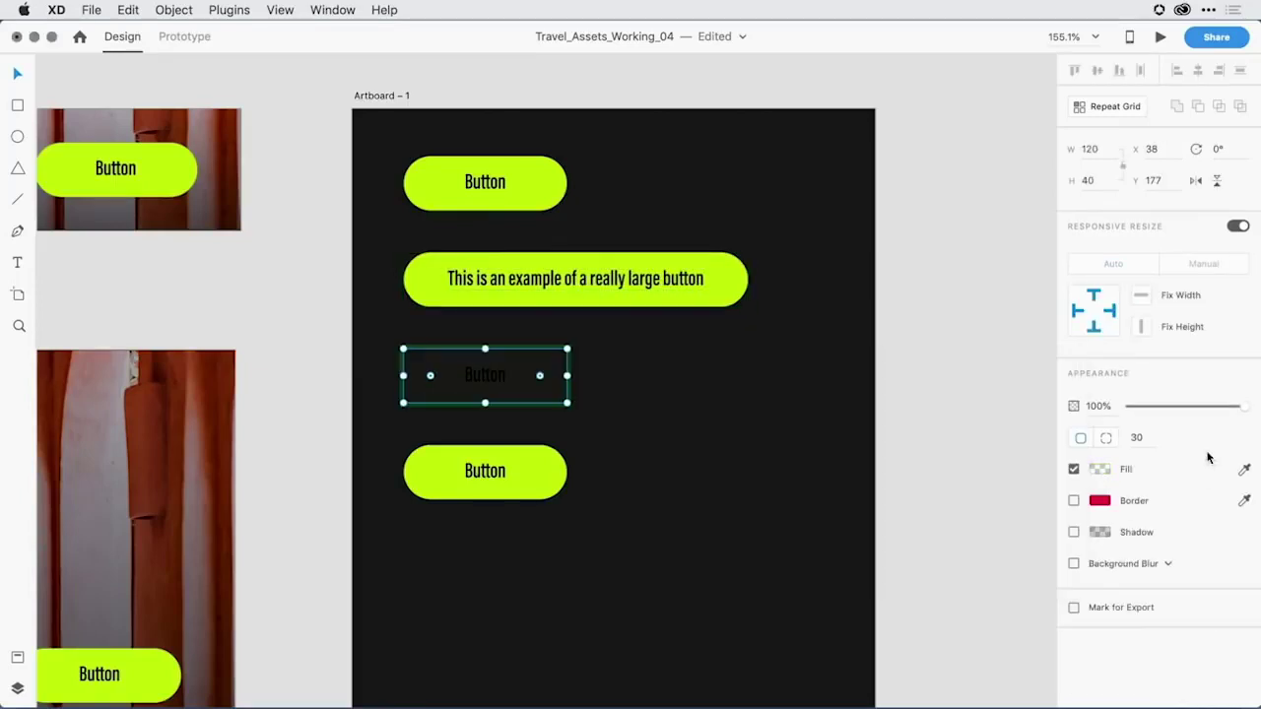
click(1099, 500)
click(987, 595)
click(1119, 522)
click(1162, 527)
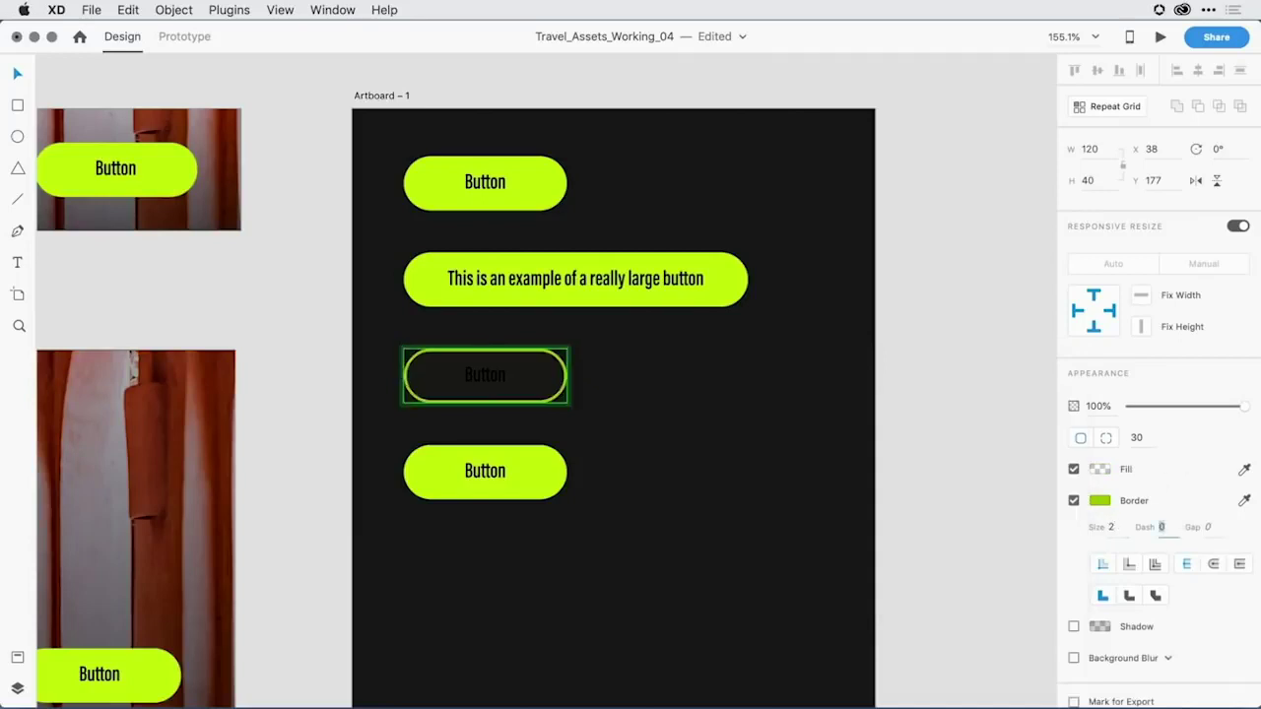
click(487, 378)
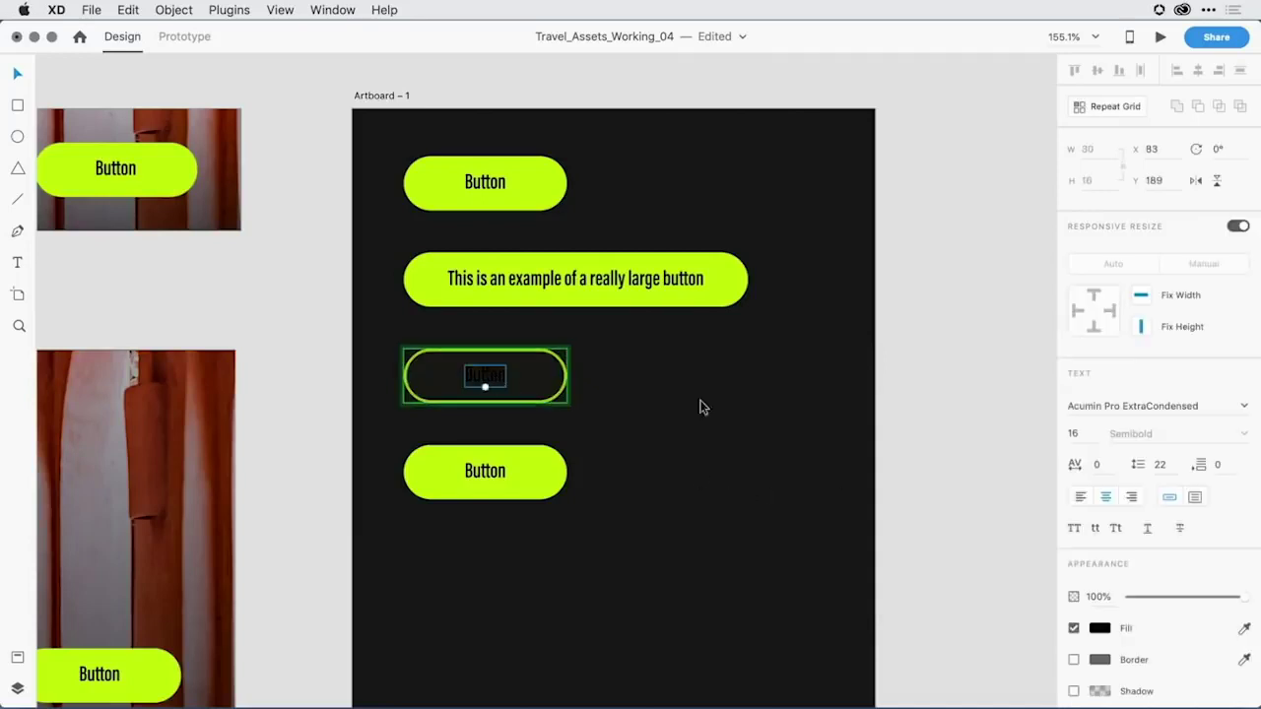
click(1243, 628)
Dim the bottom button to 60% opacity
click(716, 270)
click(664, 400)
click(548, 469)
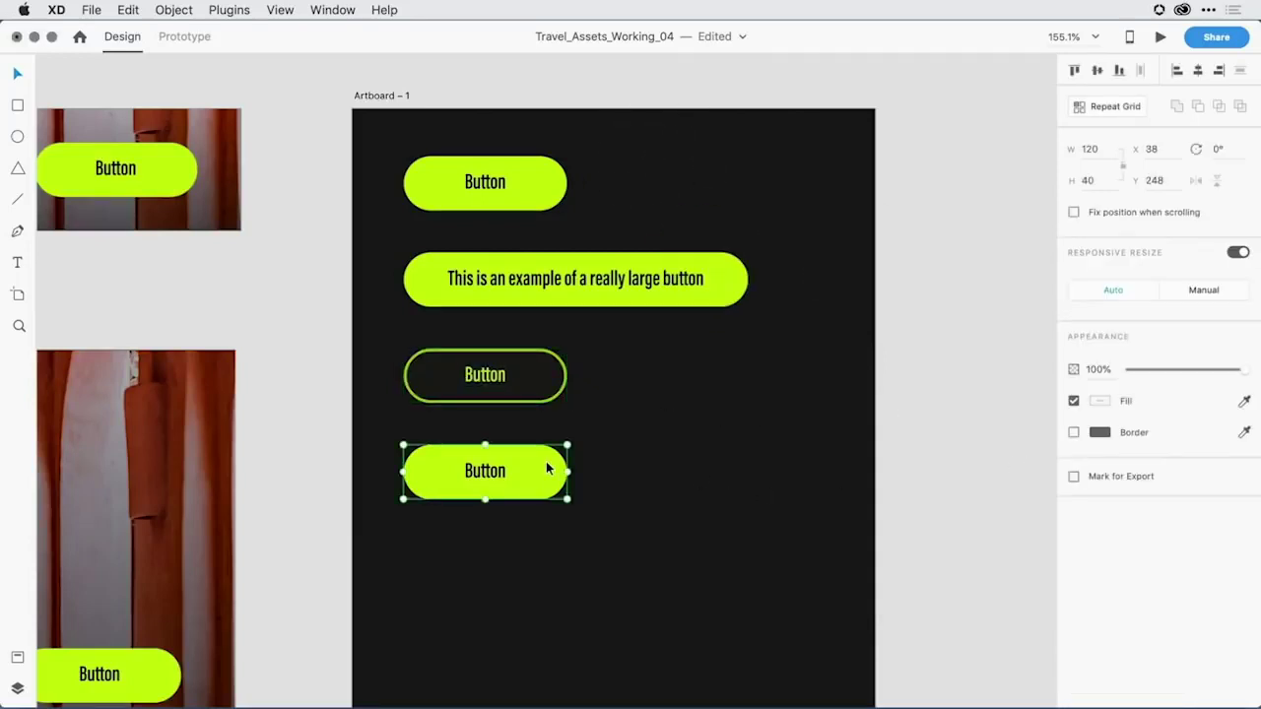
drag(1242, 369, 1198, 371)
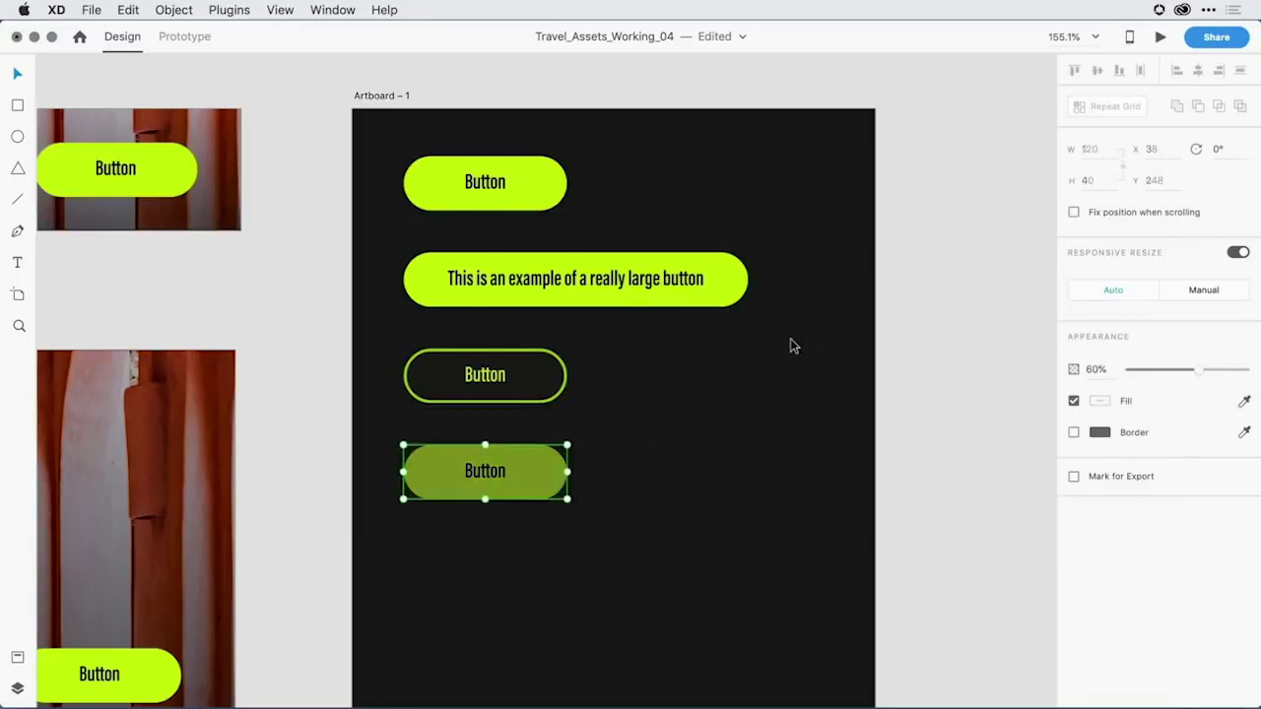
click(793, 344)
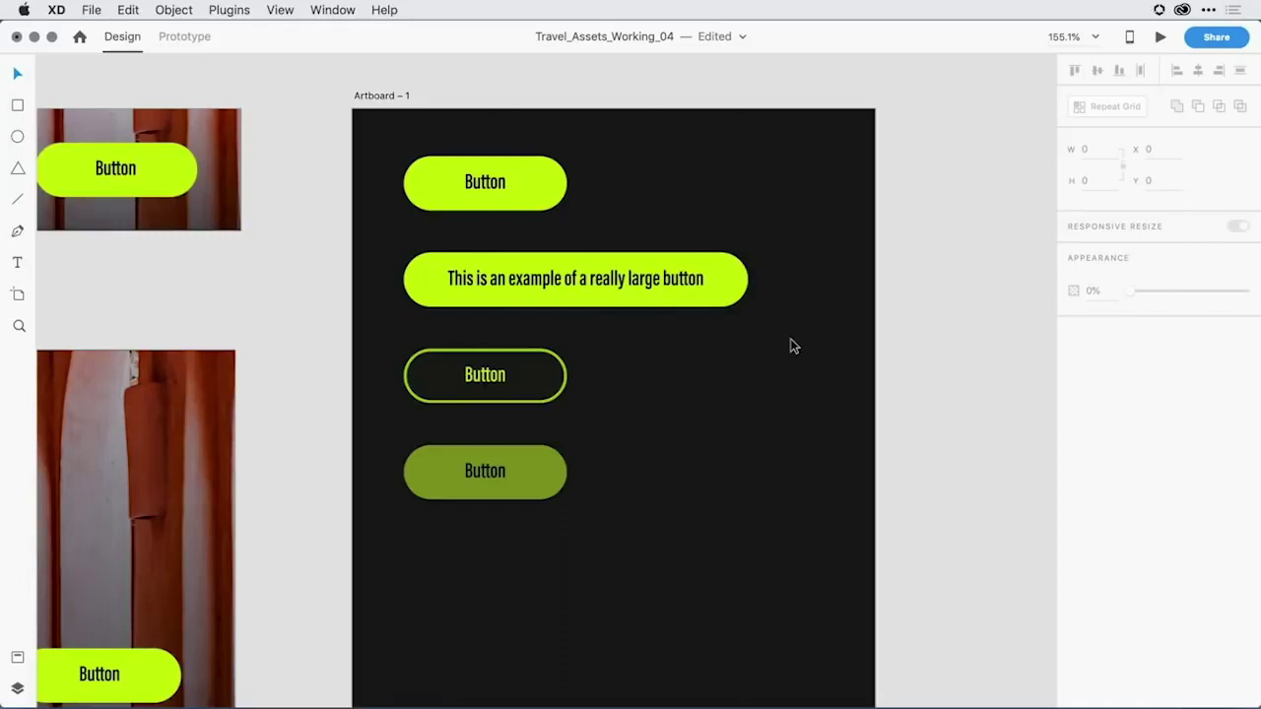
Change the master Button's rectangle fill to teal #1BA8CA
click(541, 185)
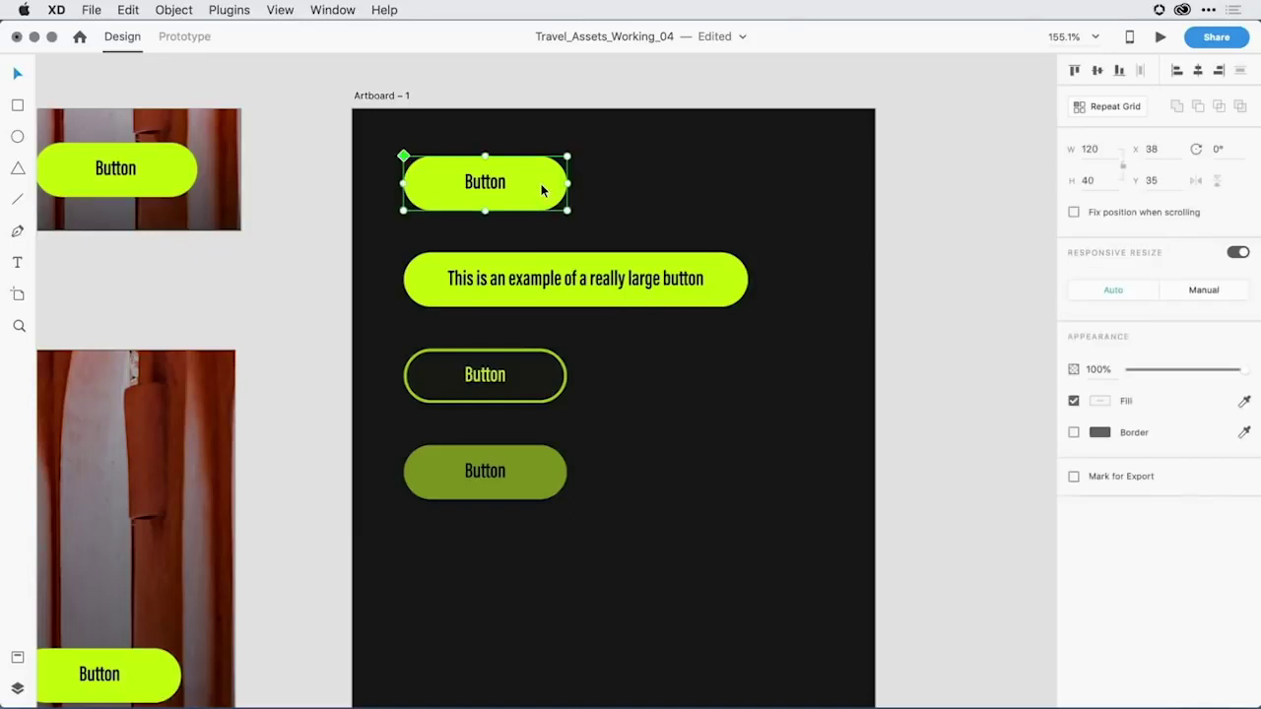
double_click(541, 183)
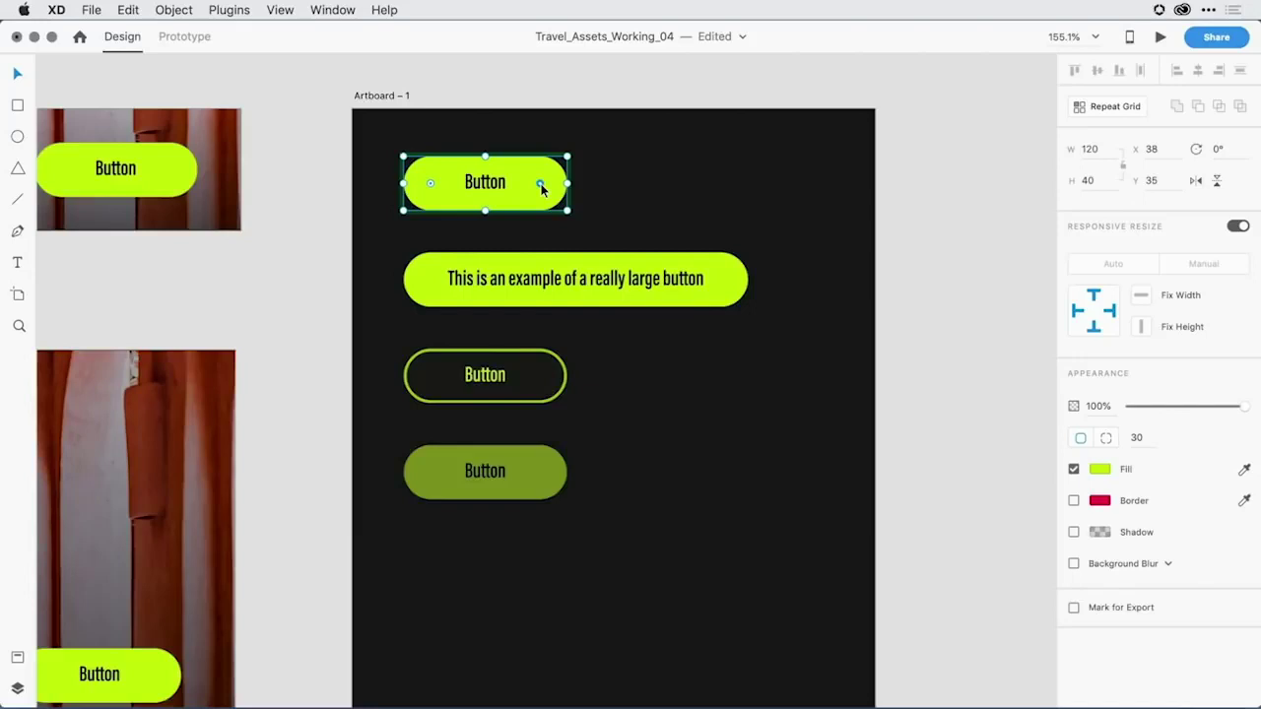
click(1103, 471)
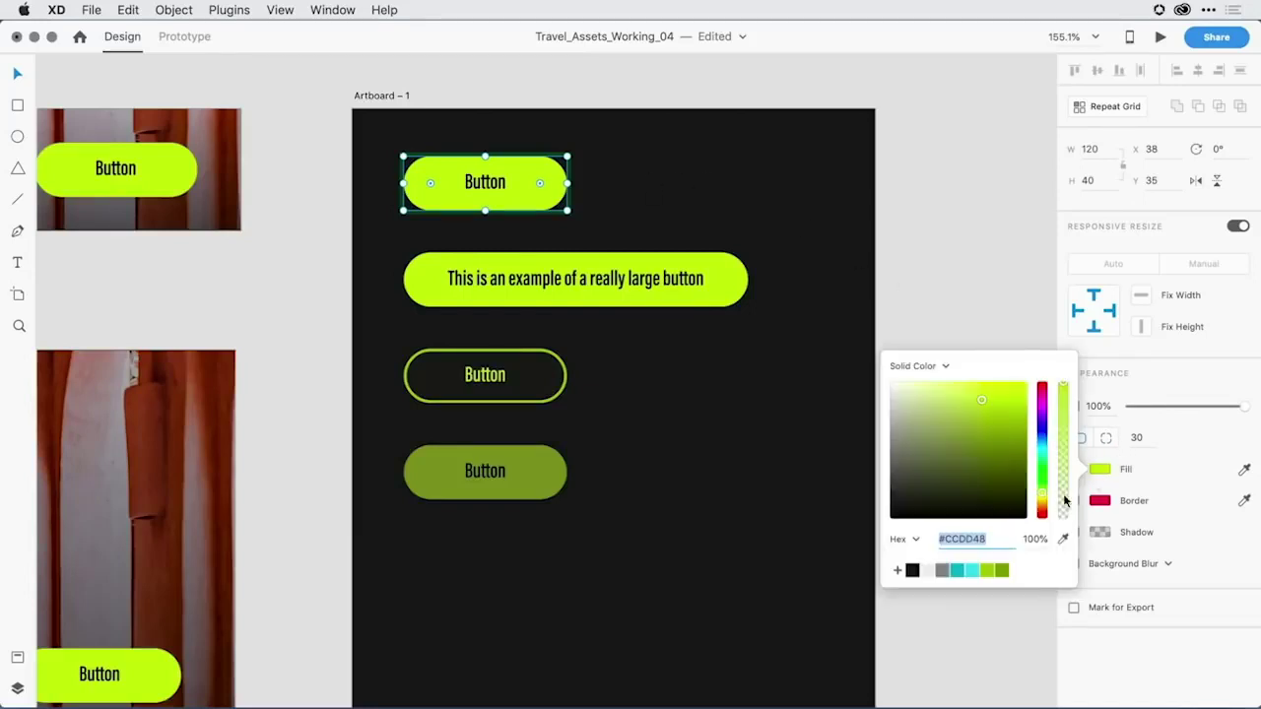
click(957, 572)
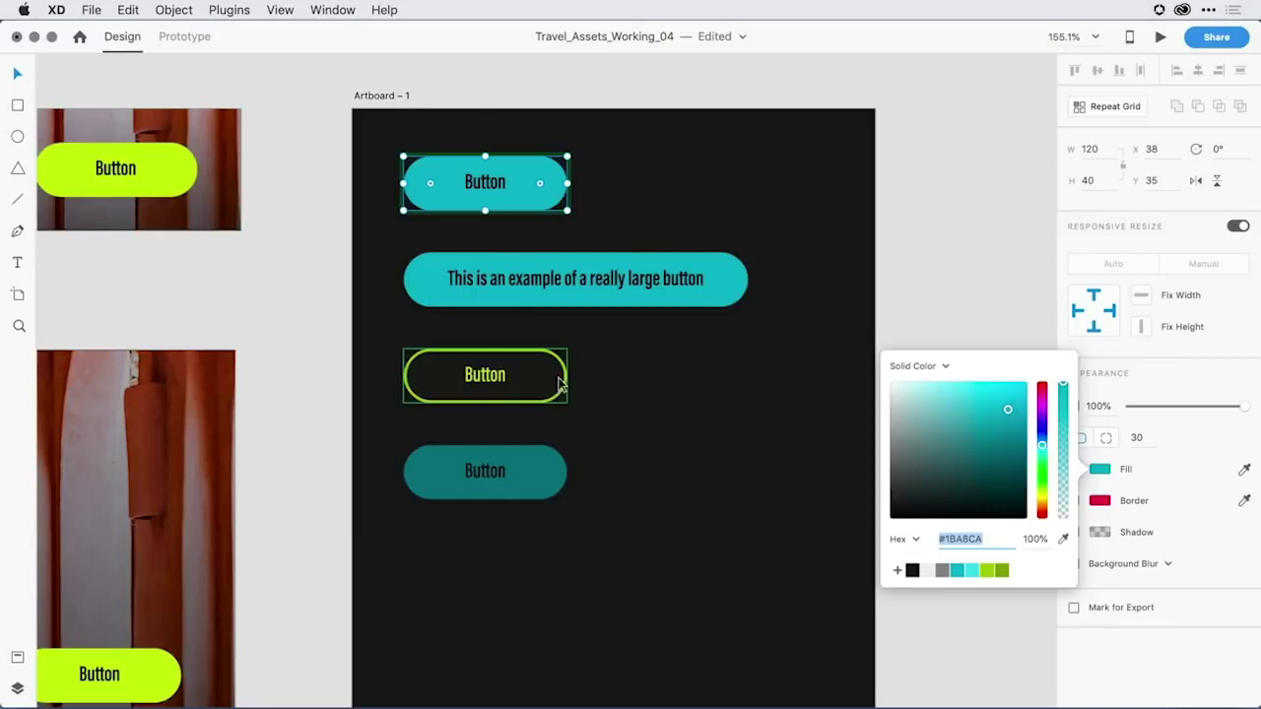
click(615, 376)
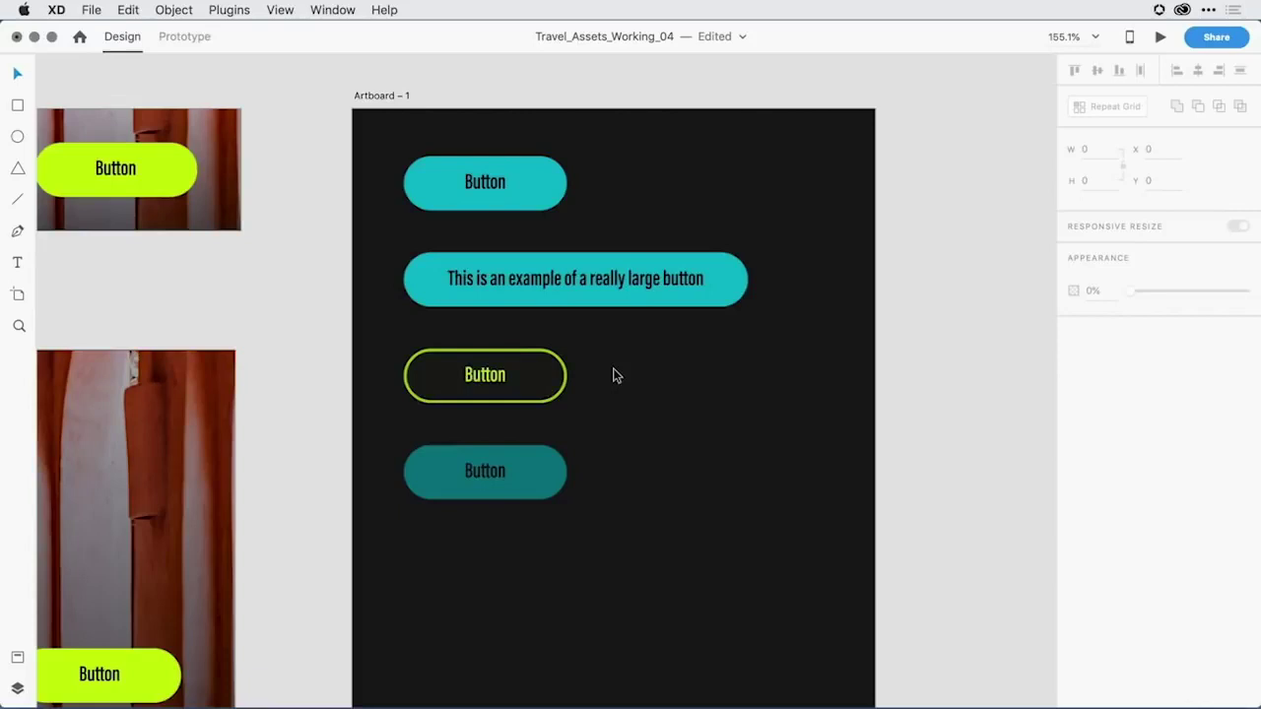
Nudge the top button's label with the arrow keys so its Y reads 48
click(483, 193)
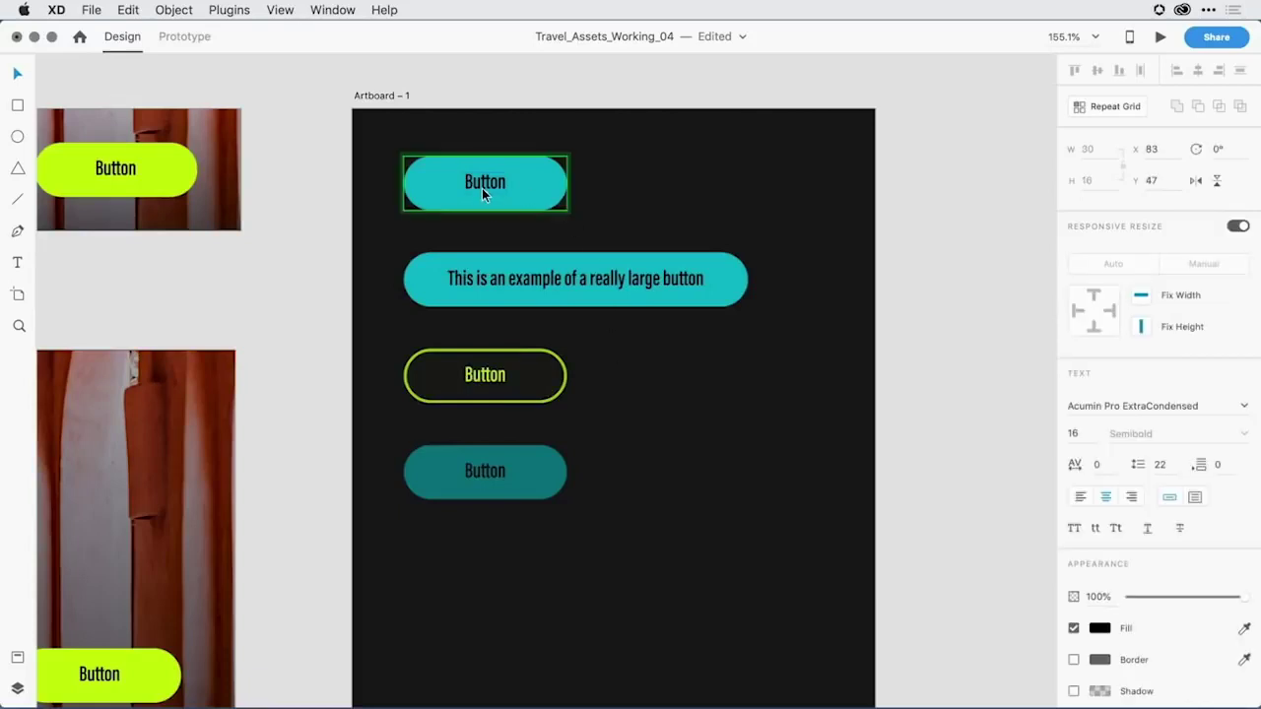
key(Down)
key(Down)
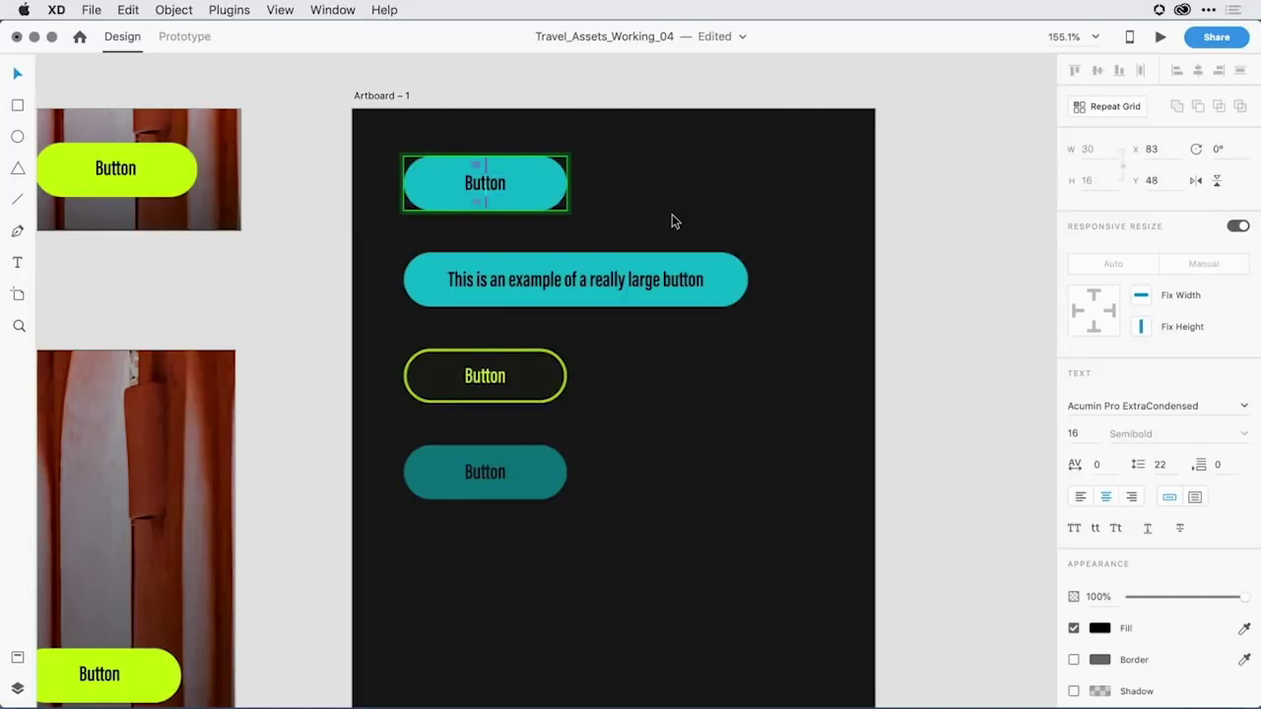
key(Up)
Delete the top button, then show the master via the large button's Edit Master Component
key(Escape)
click(537, 170)
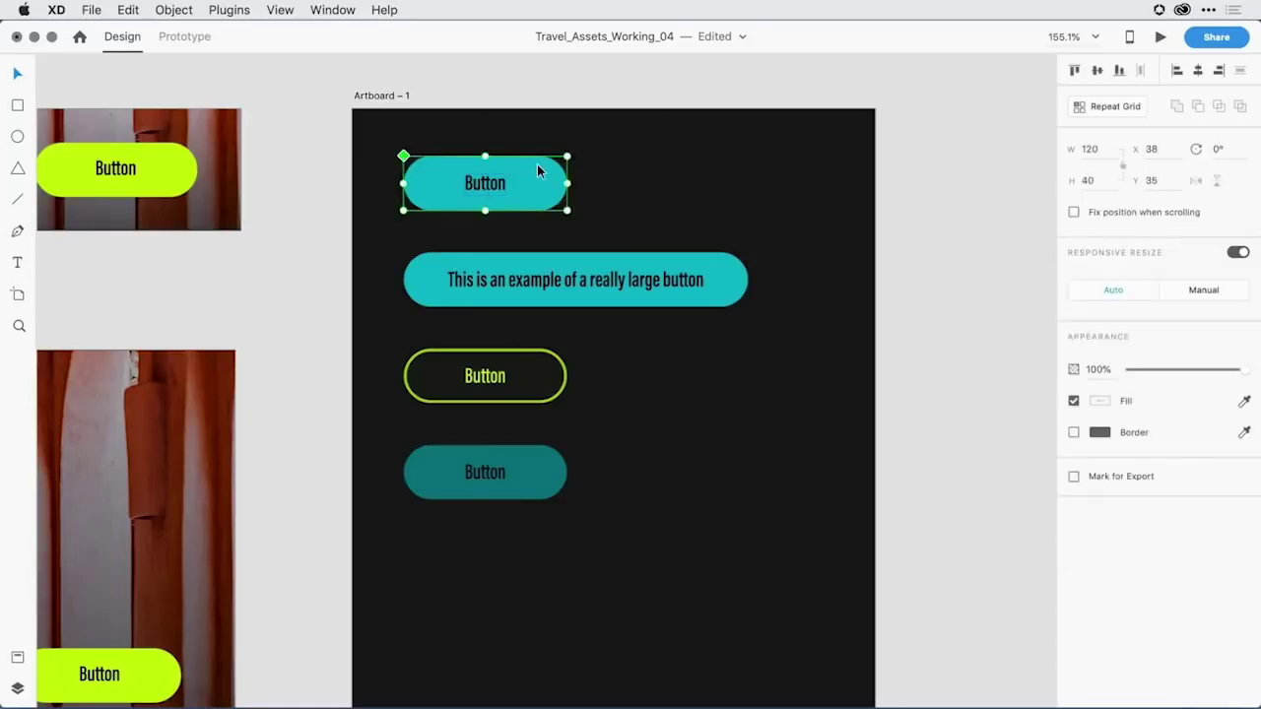
key(Delete)
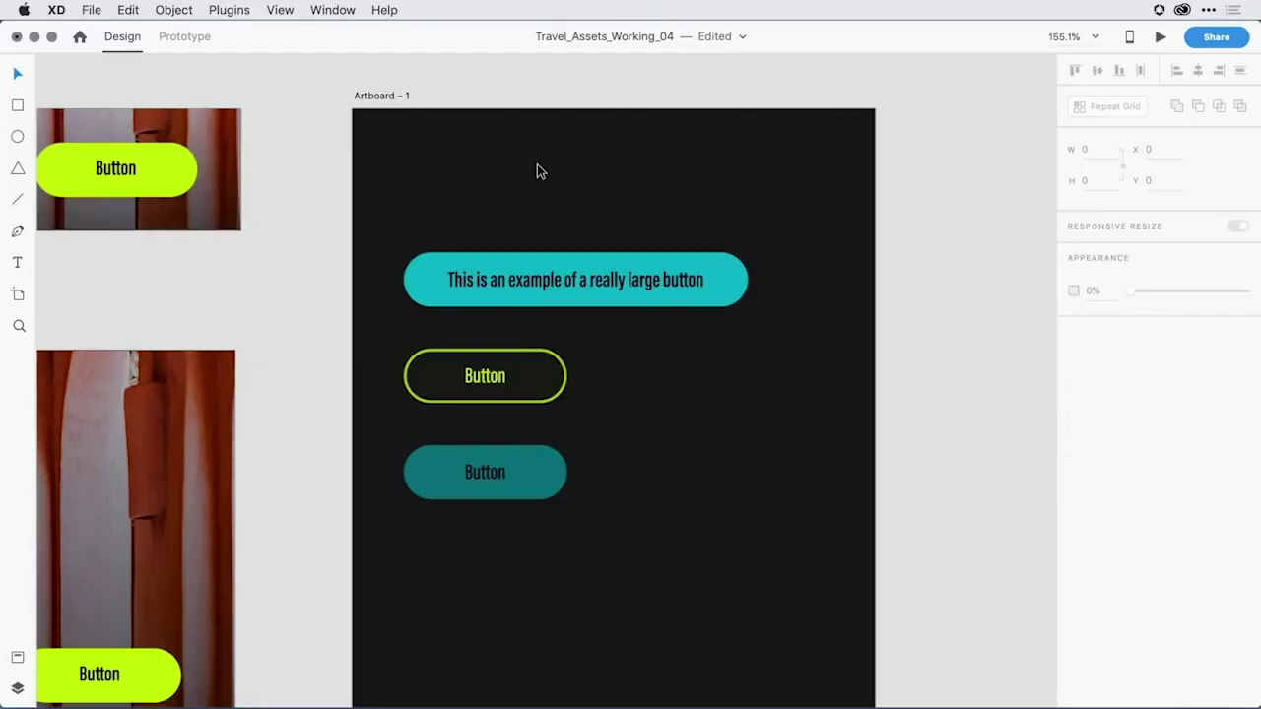
right_click(713, 276)
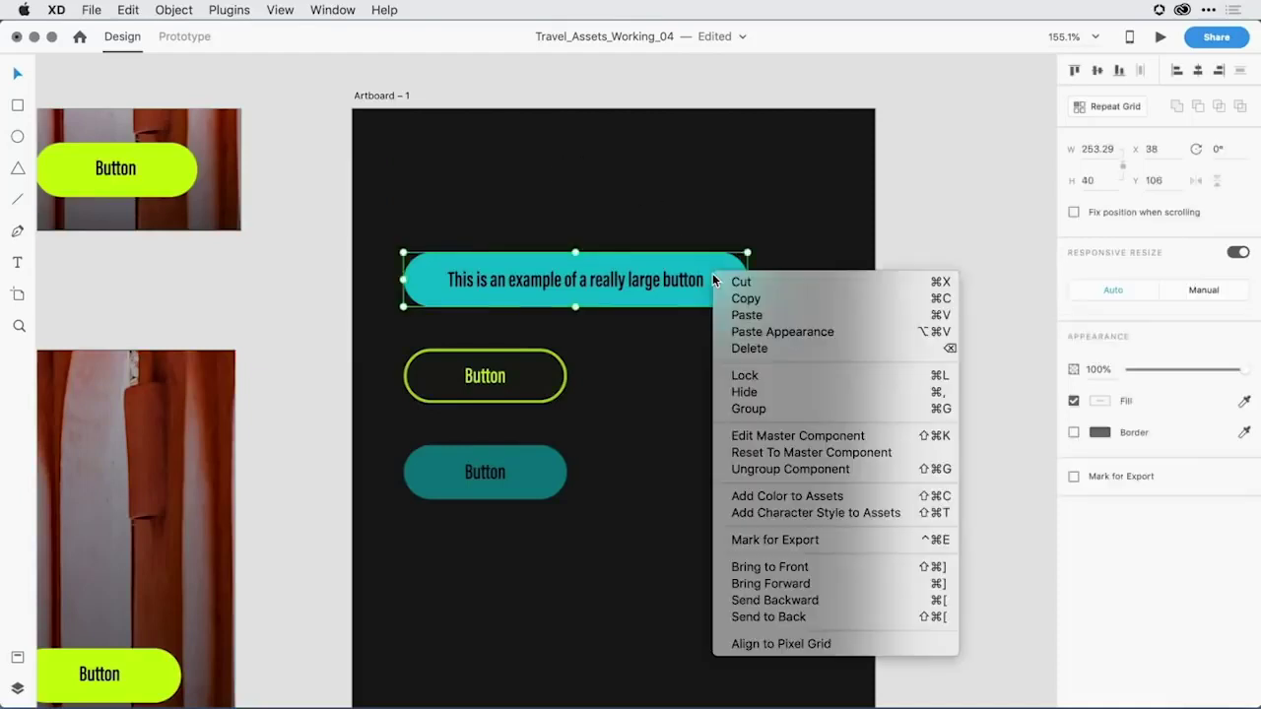
click(837, 436)
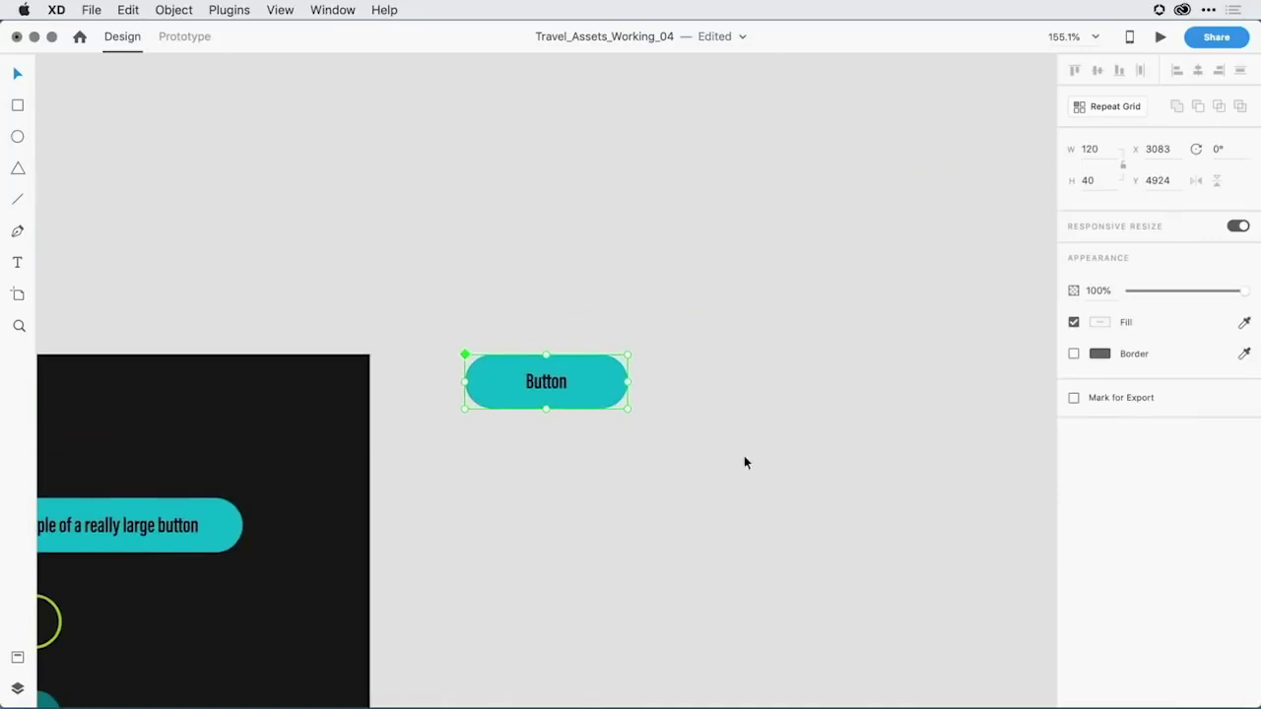
Move the teal master Button back into Artboard – 1's empty top slot at X 42, Y 33
scroll(521, 529, left, 8)
scroll(522, 529, down, 5)
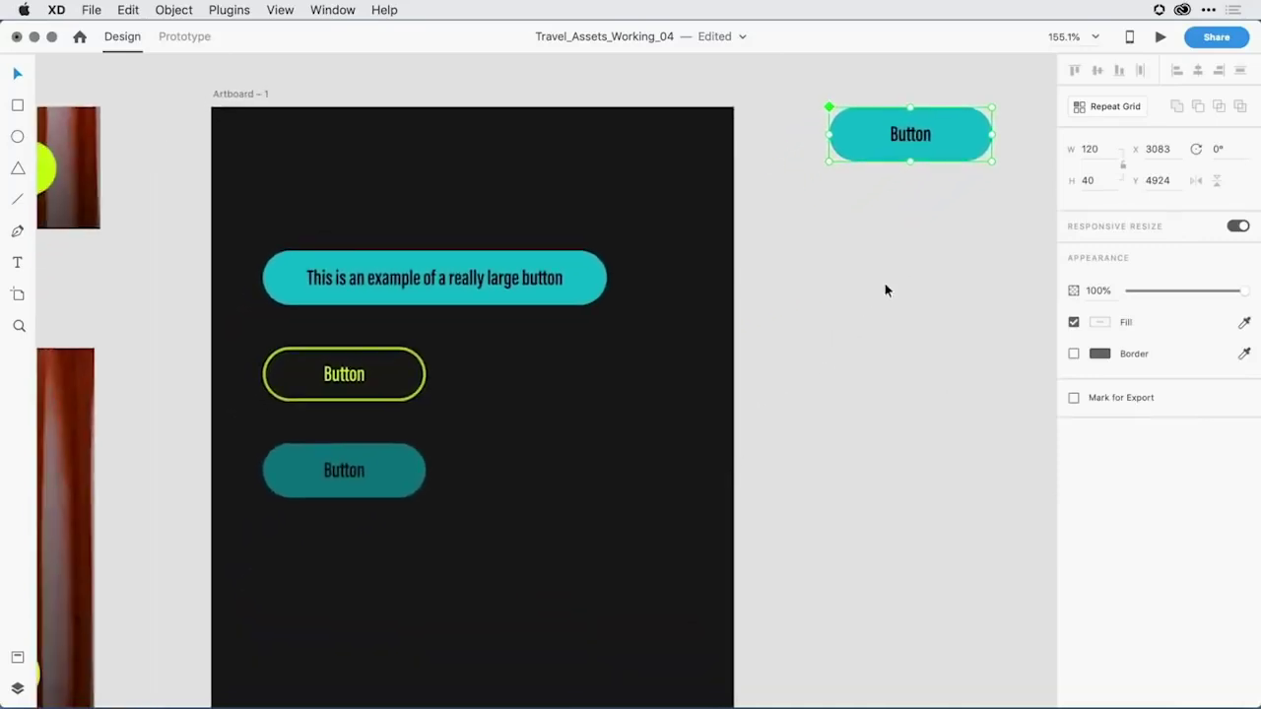
drag(861, 132, 297, 172)
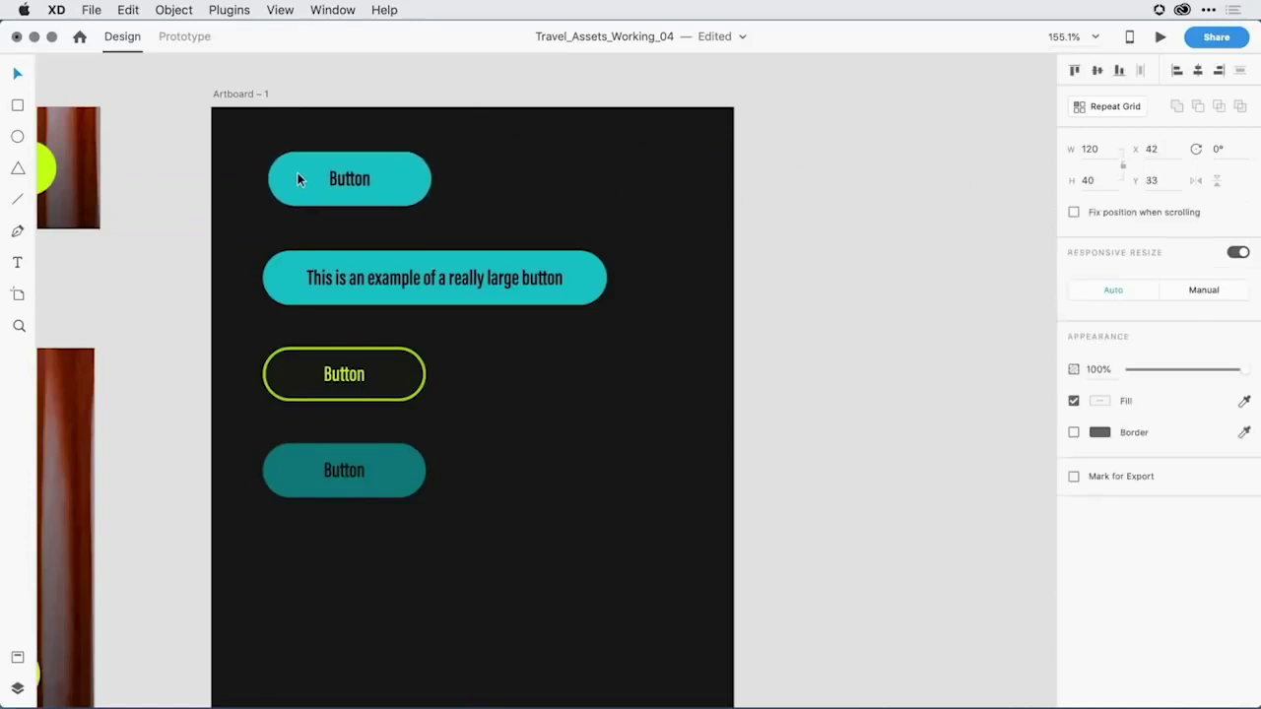